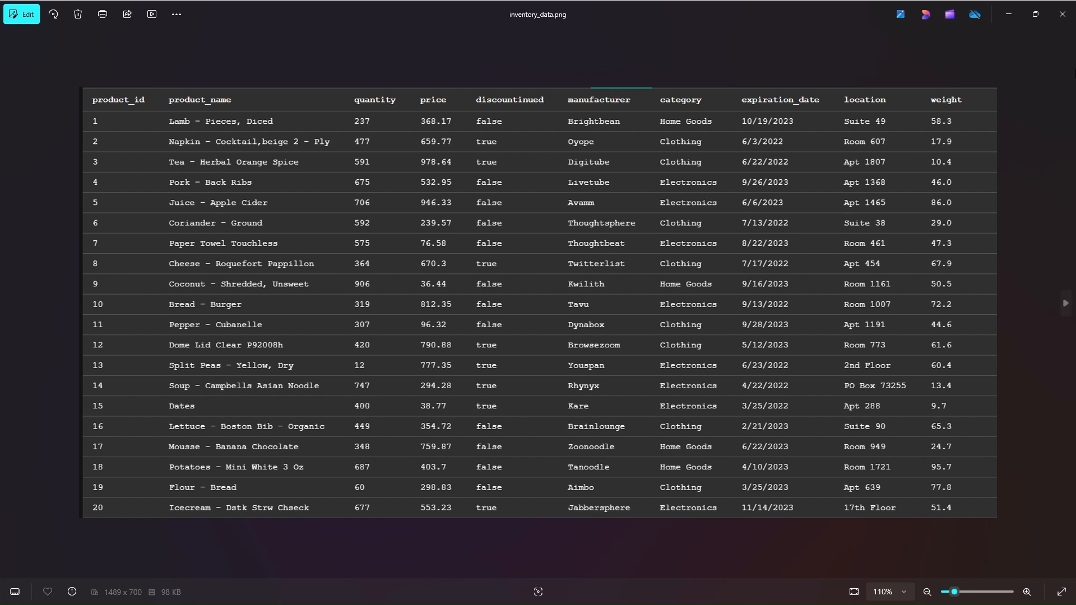
Sign in to Lido with the Google account and create a new file named Inventory Data Demo
click(1009, 14)
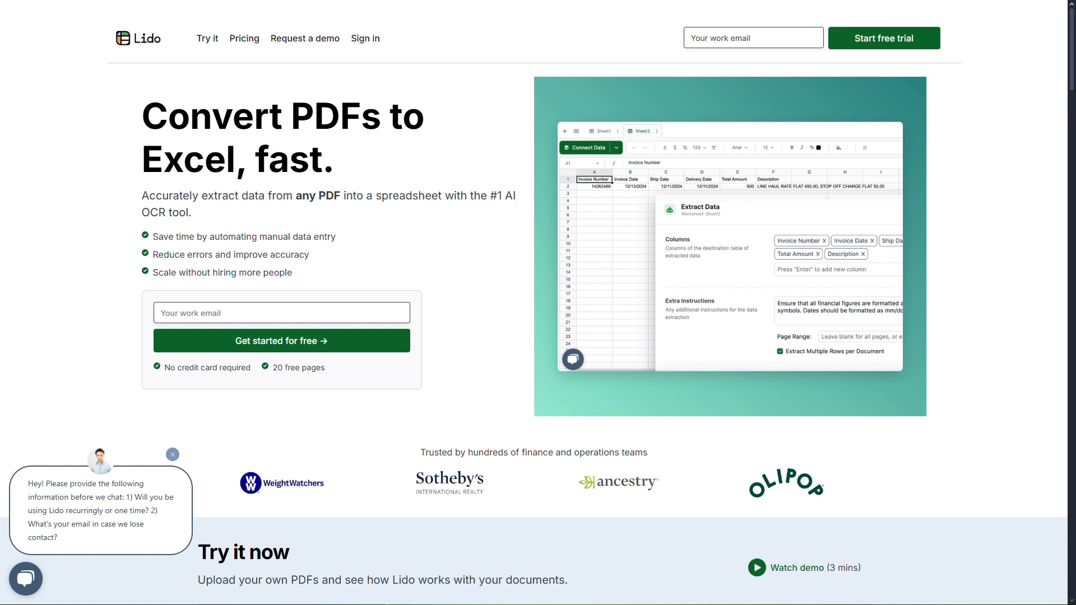
click(369, 47)
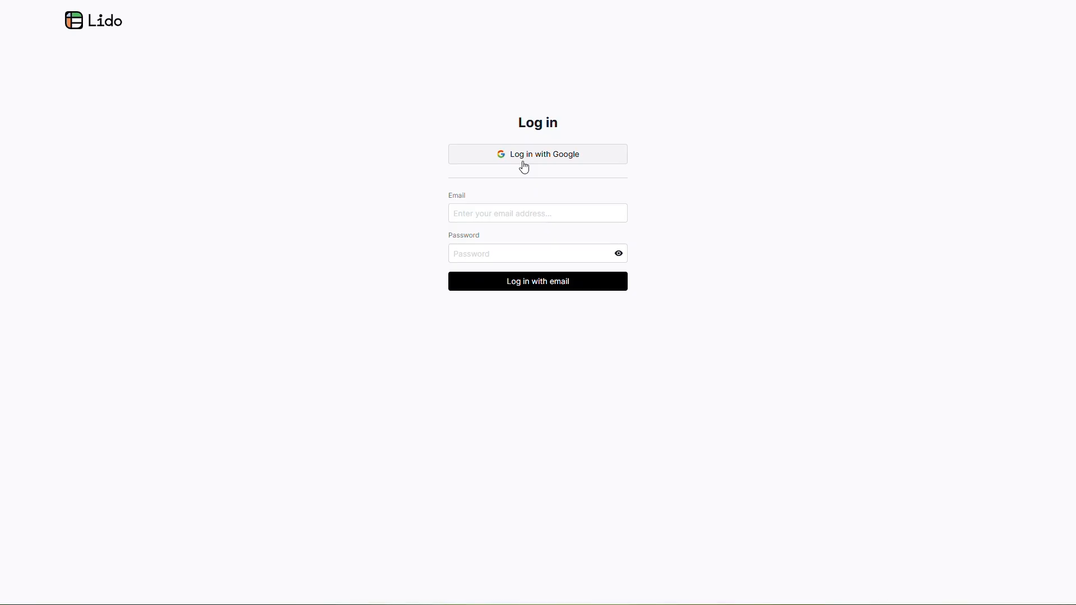
click(524, 162)
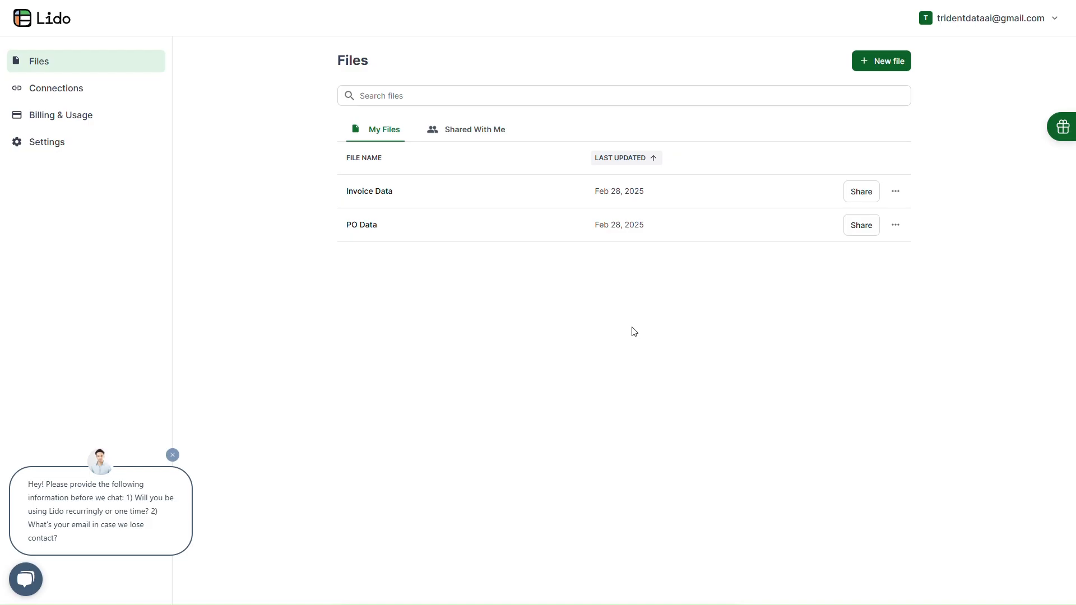
click(891, 70)
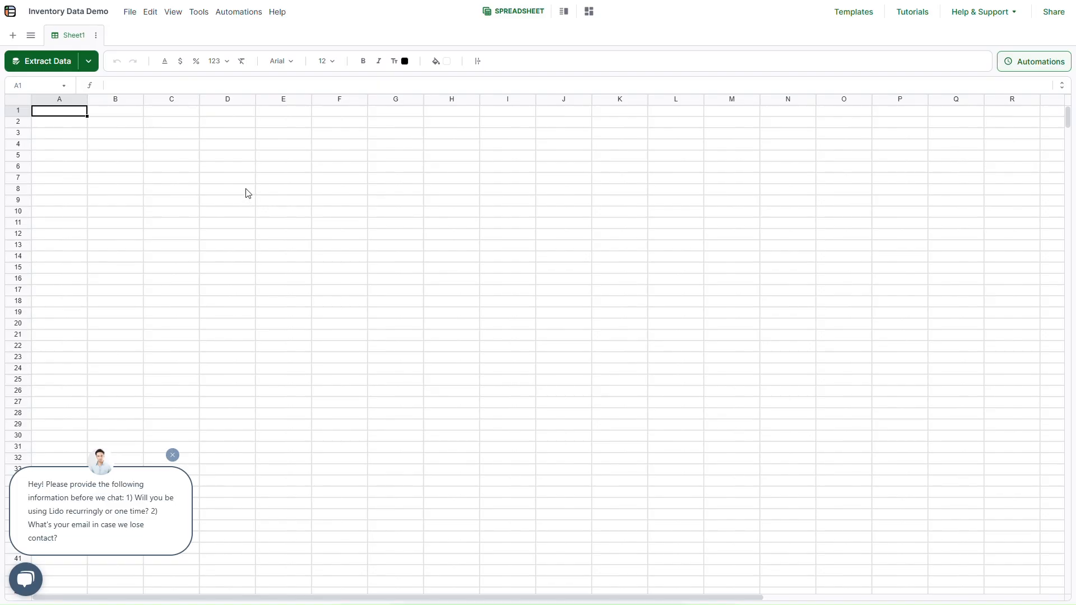
Start the Data Extractor on Sheet1 and upload inventory_data.png as the source file
click(196, 13)
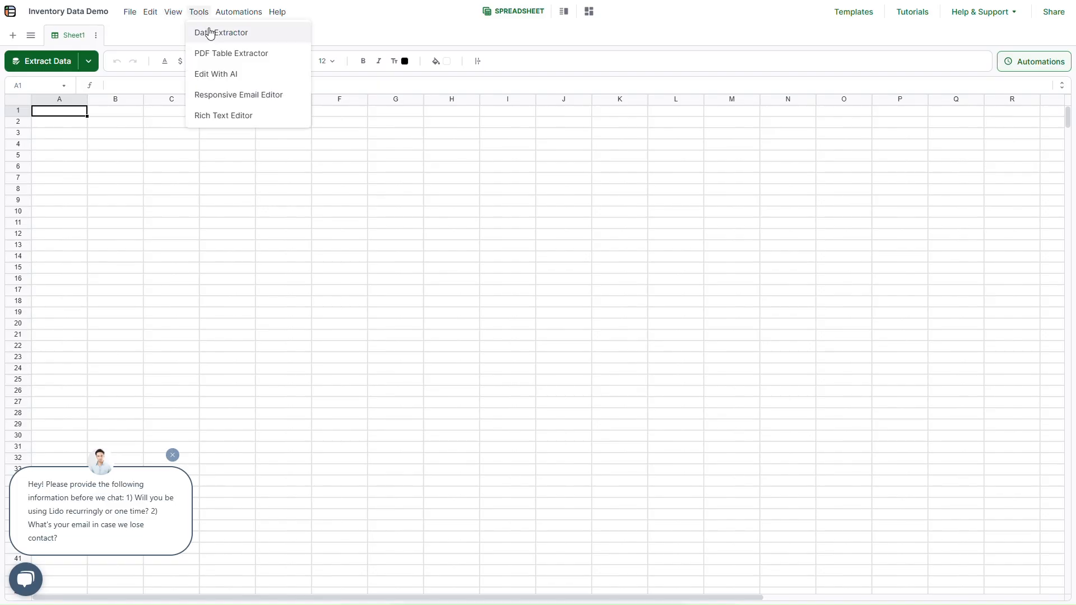
click(248, 38)
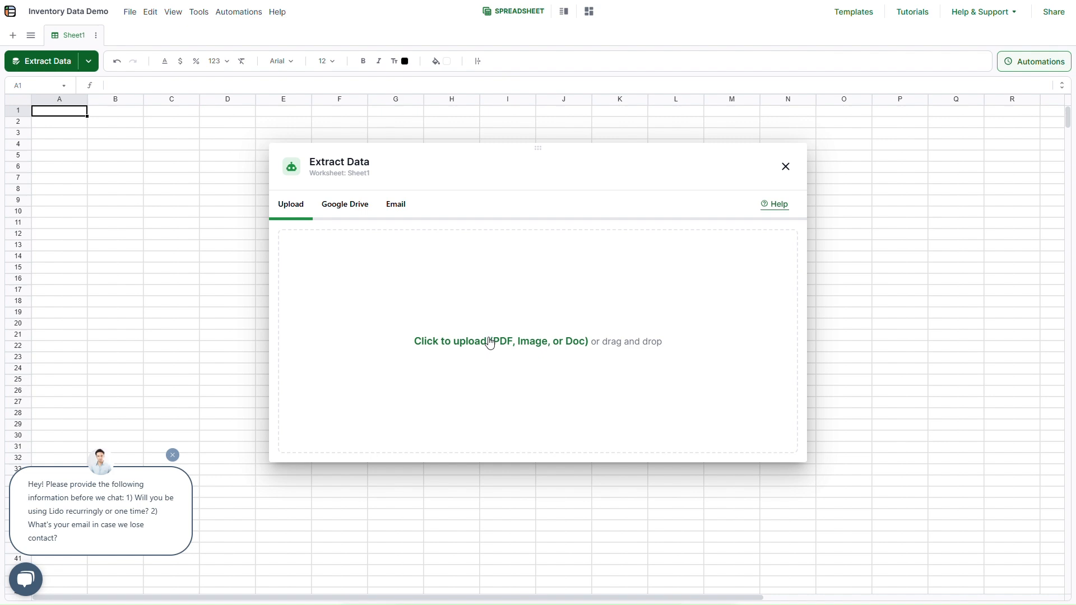
click(489, 341)
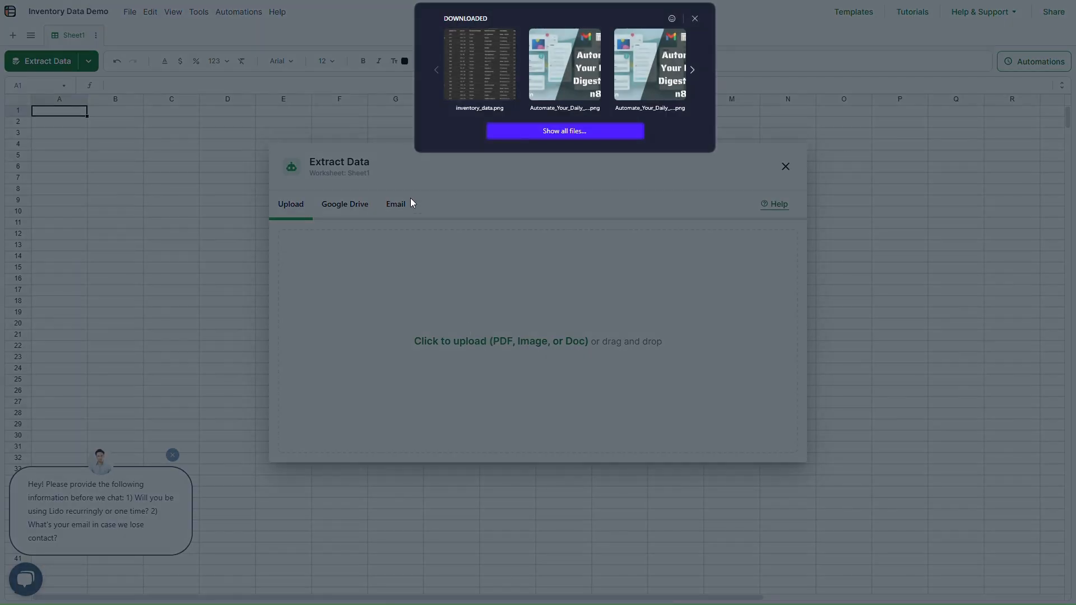
click(471, 73)
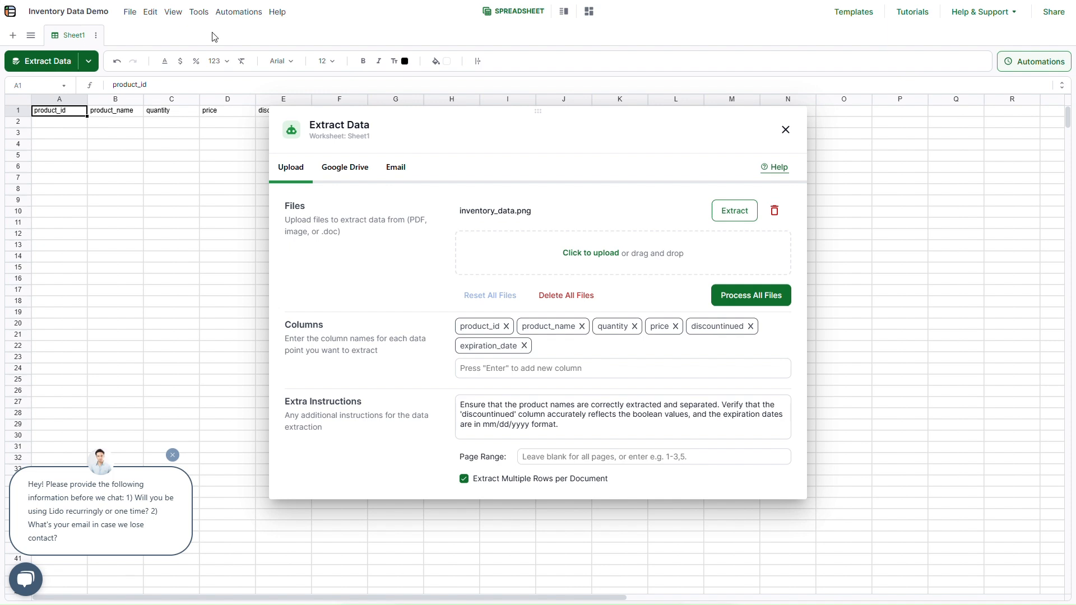
Add category, location and weight to the columns for extraction
drag(445, 107, 594, 131)
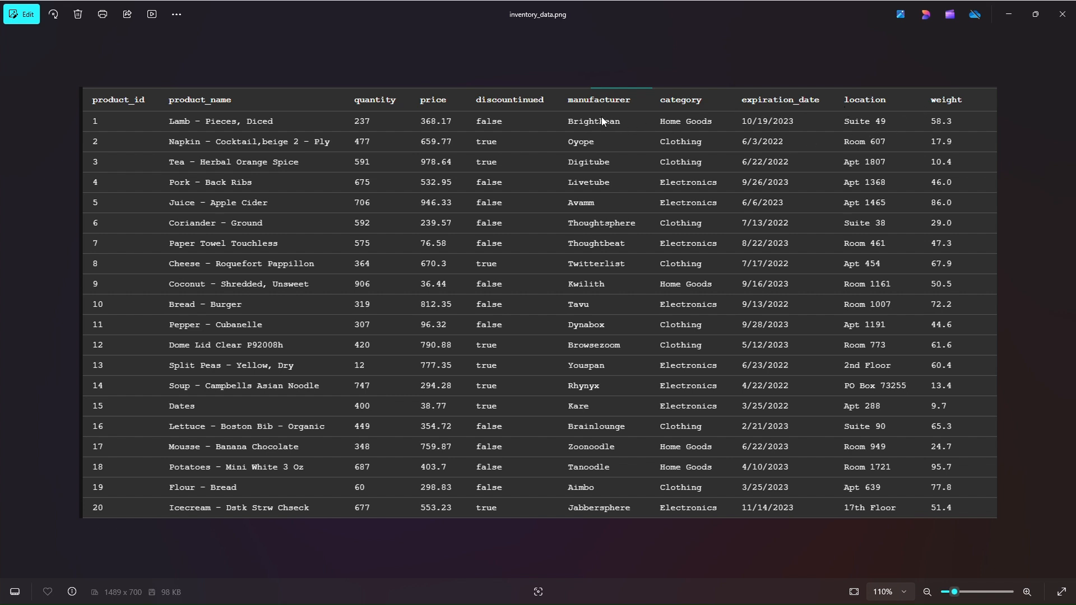
click(1008, 14)
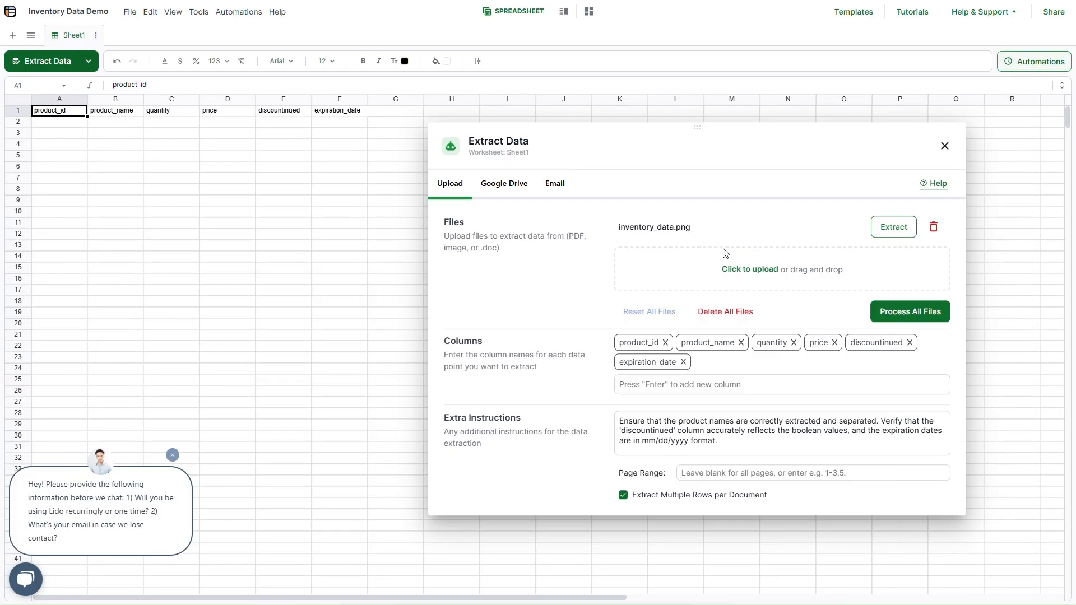
click(714, 384)
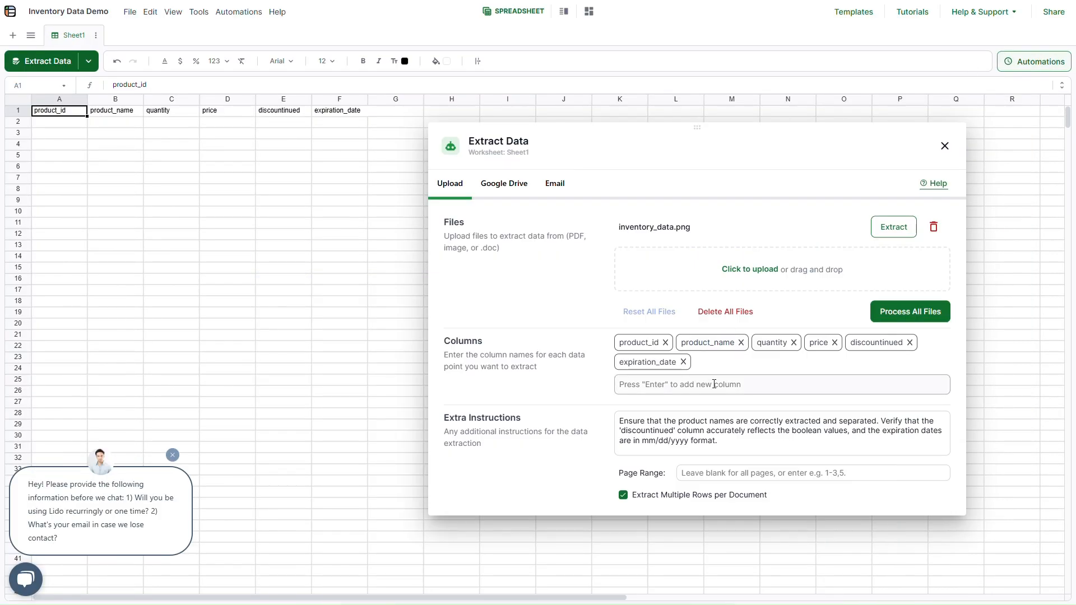
text(category)
key(Return)
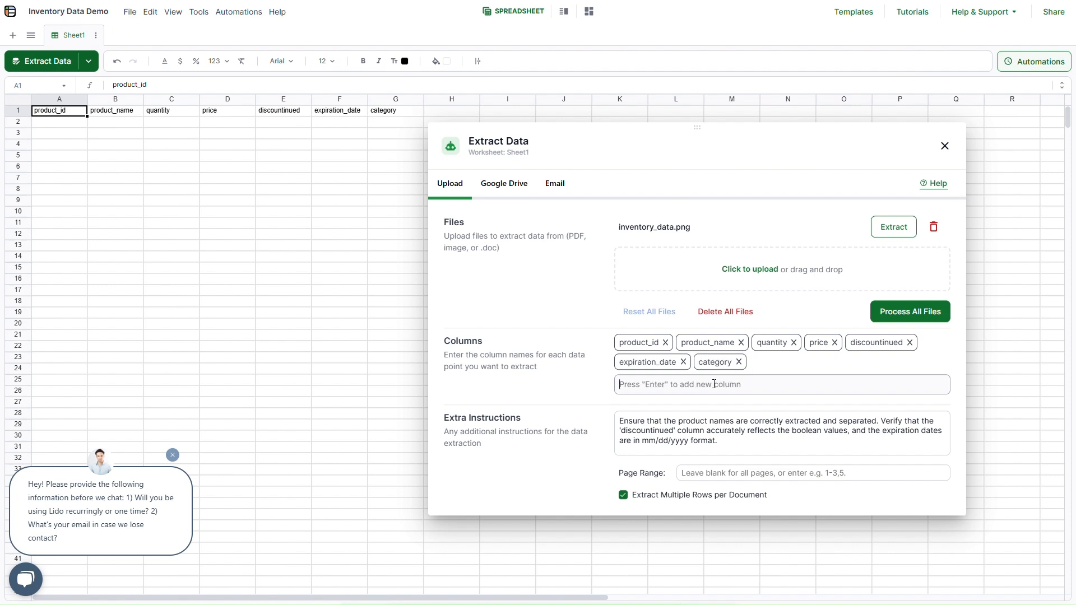
text(location)
key(Return)
text(weight)
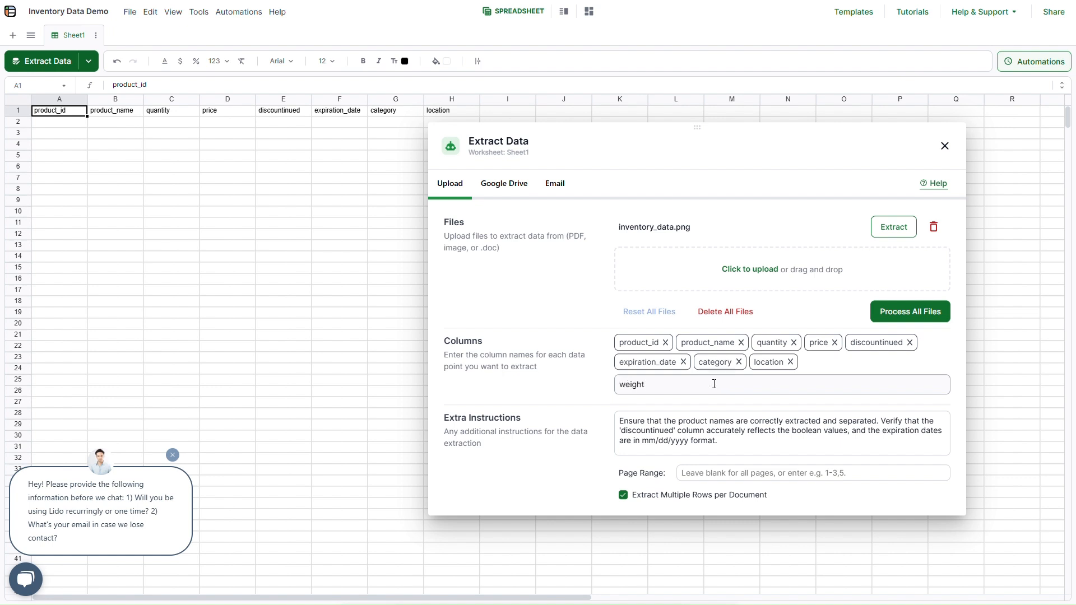
key(Return)
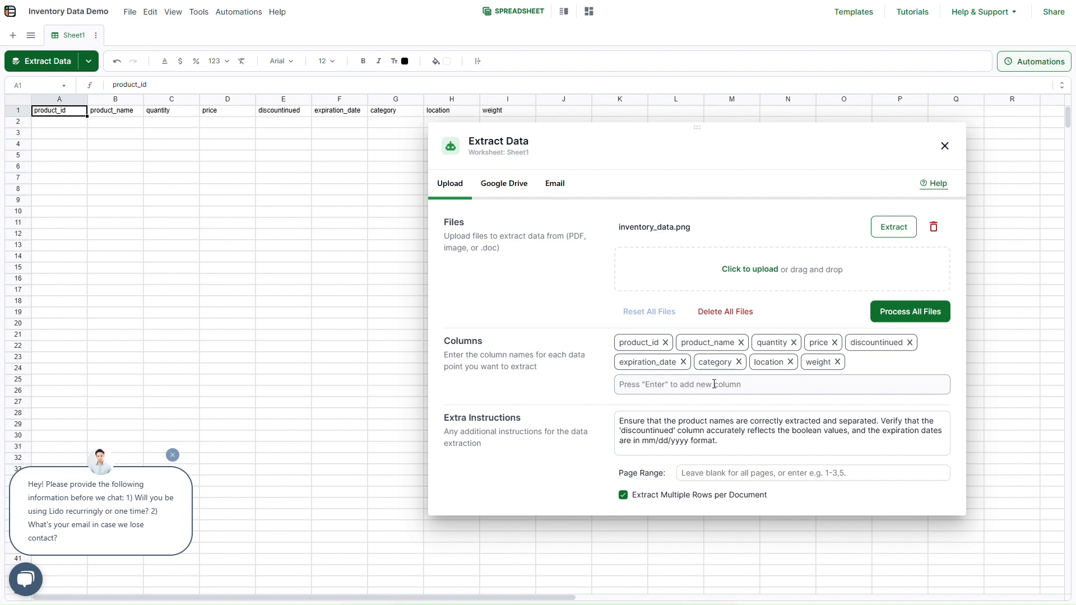
Remove the location, weight and category columns from the extraction
drag(560, 129, 629, 139)
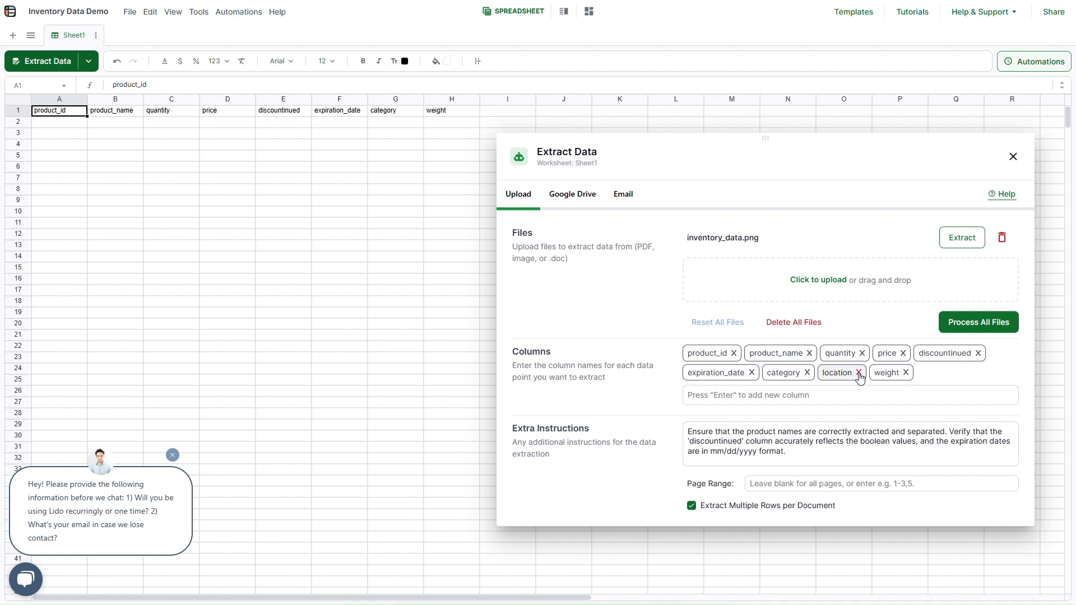
click(859, 373)
click(858, 373)
click(807, 373)
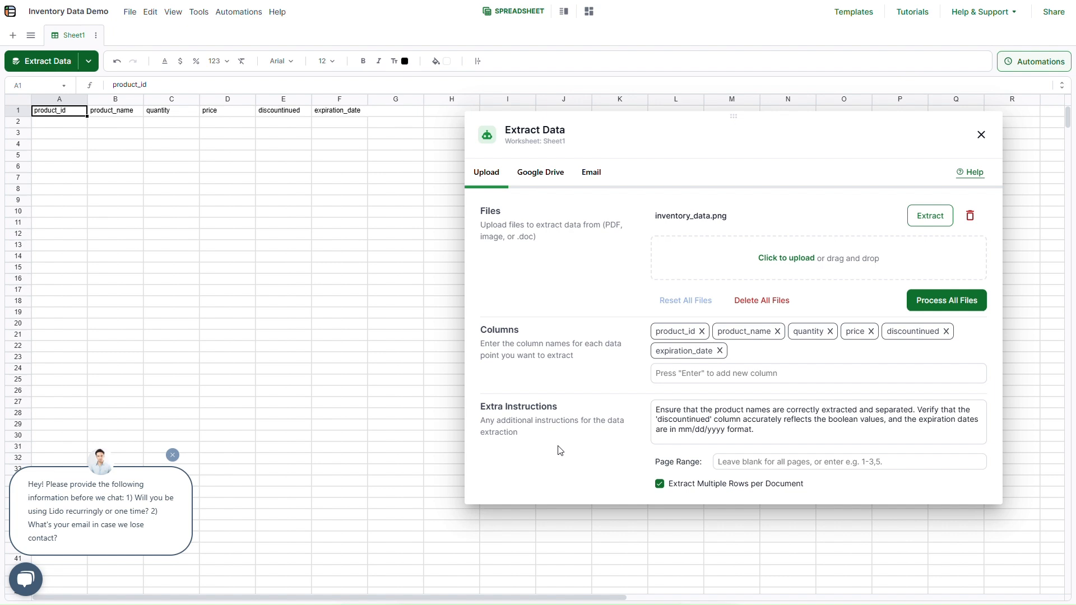
Append "Include the currency symbol in the price column." to the extra extraction instructions
click(787, 437)
text(I)
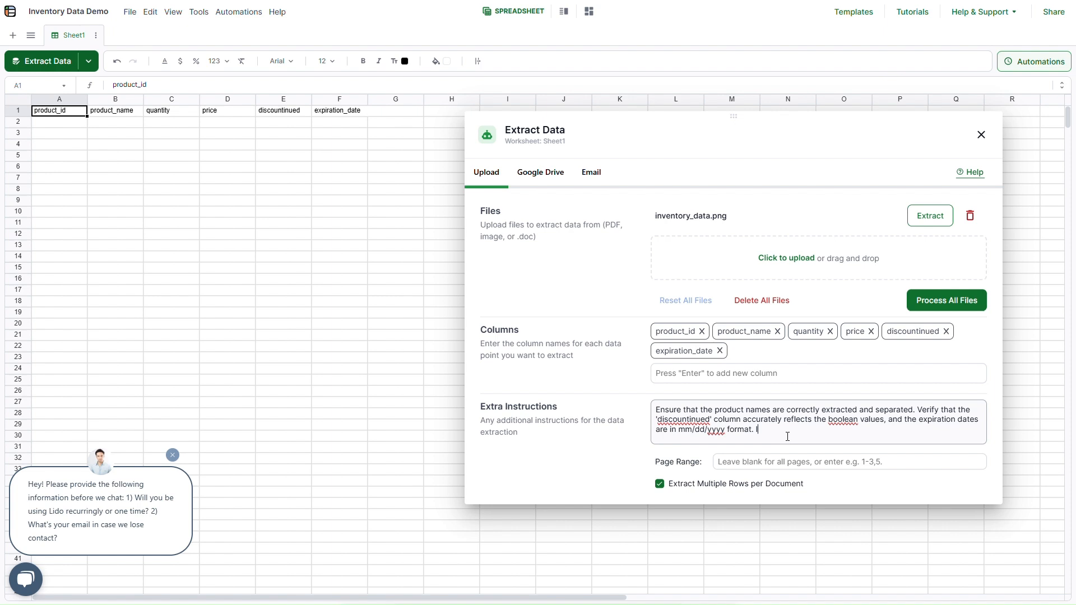
text(nclude the currency symbol in the pric)
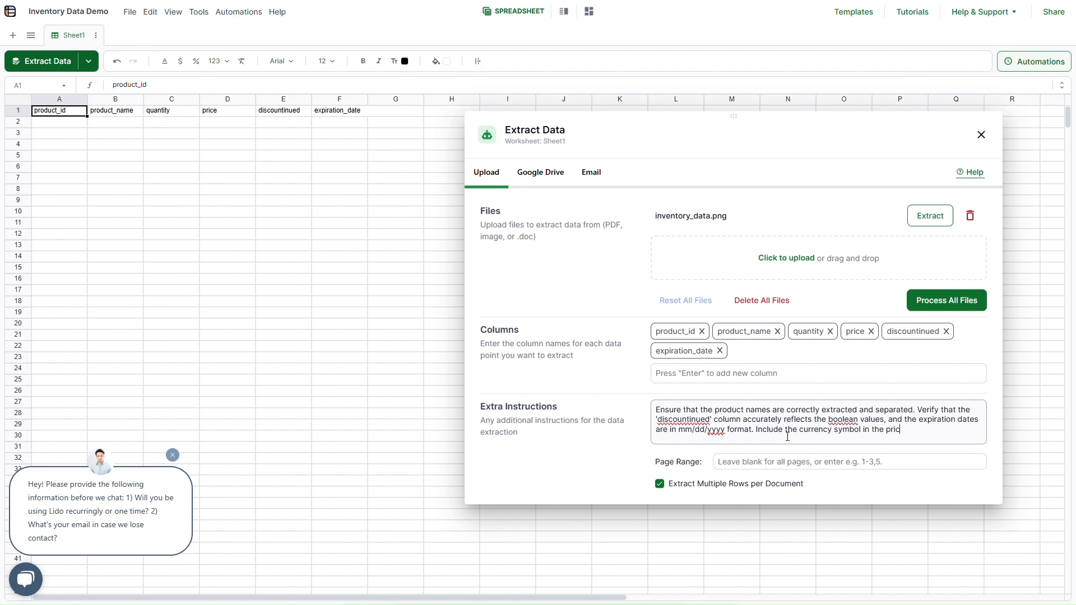
text(e column.)
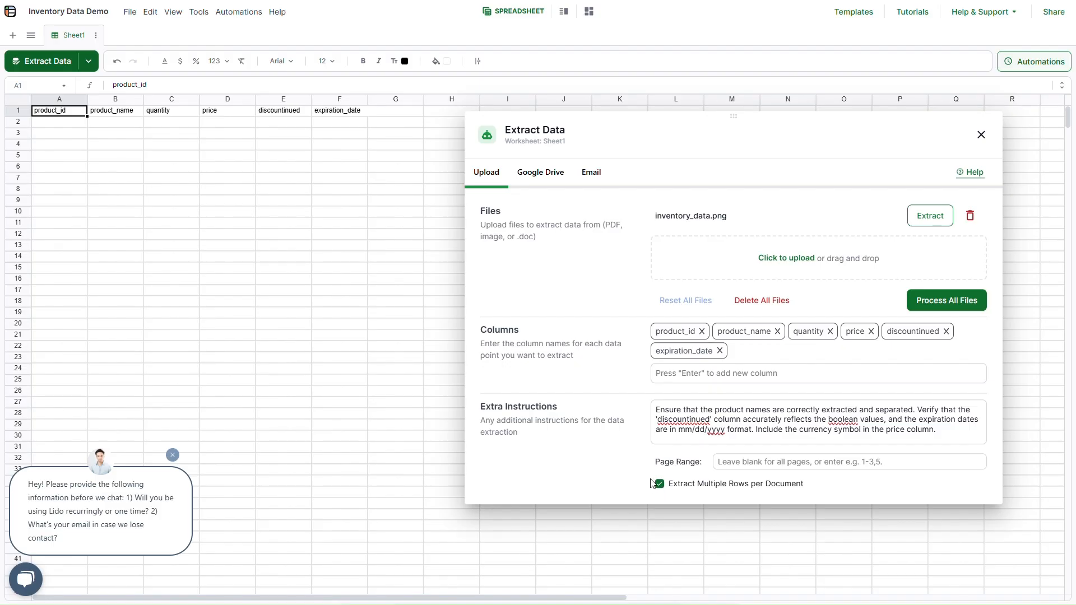
Process all uploaded files, extracting multiple rows per document into Sheet1
click(660, 483)
mouse_move(676, 492)
click(927, 308)
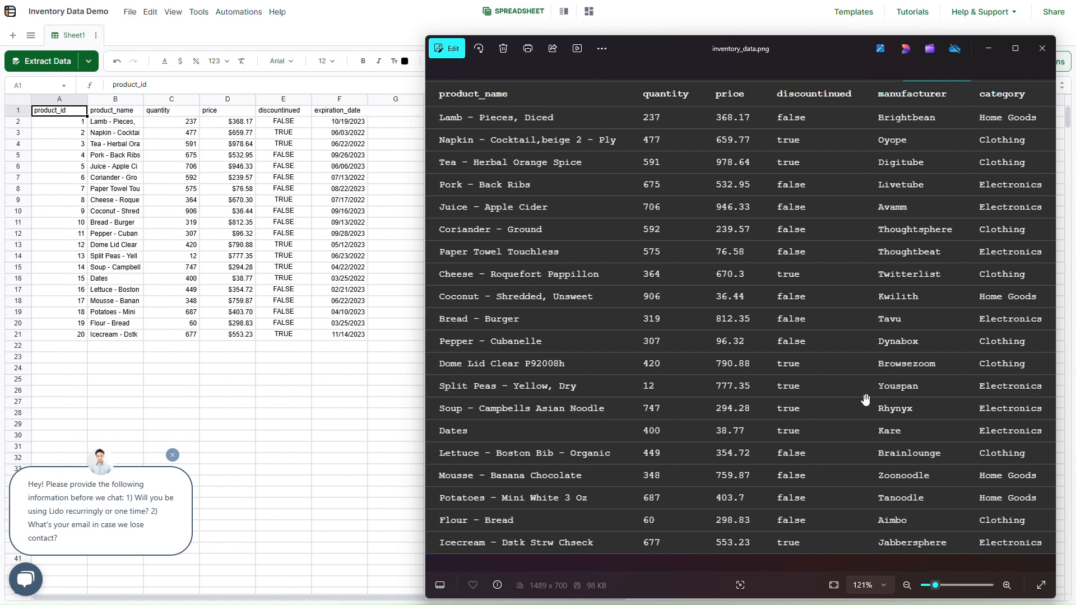
Compare the extracted rows with the source table in inventory_data.png, then close the image
drag(884, 389, 691, 420)
drag(865, 347, 775, 353)
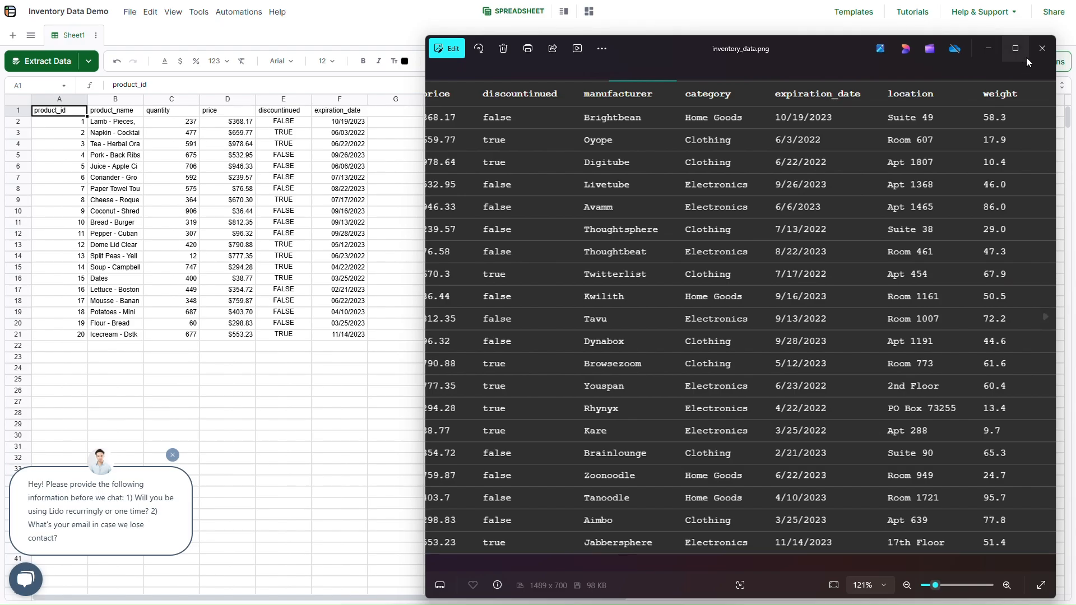
click(1015, 48)
click(1061, 14)
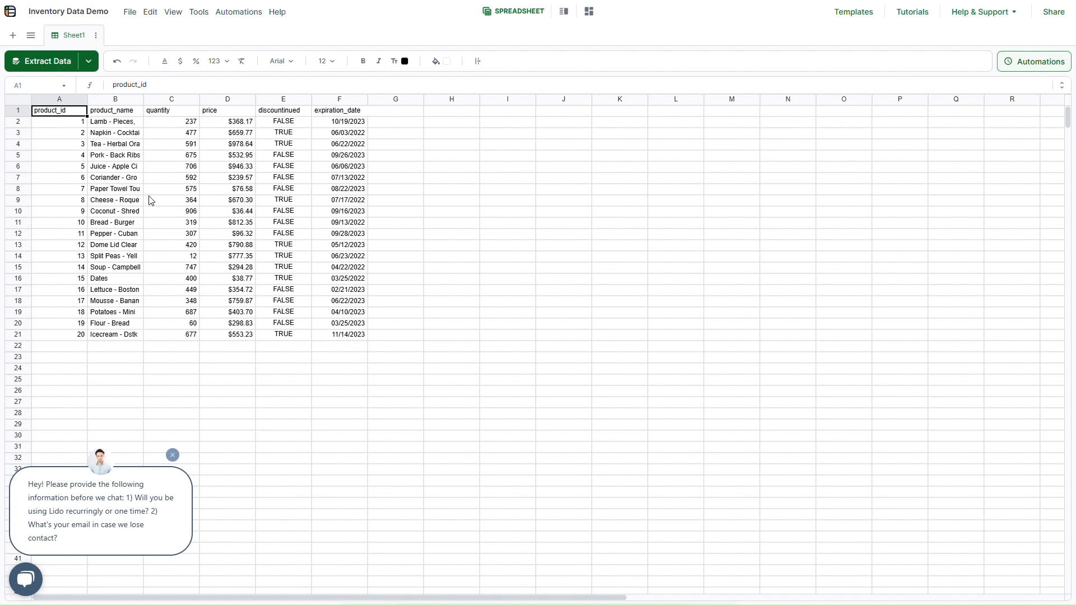
Export the sheet's values to Excel and review the exported table in Inventory Data Demo.xlsx
click(127, 13)
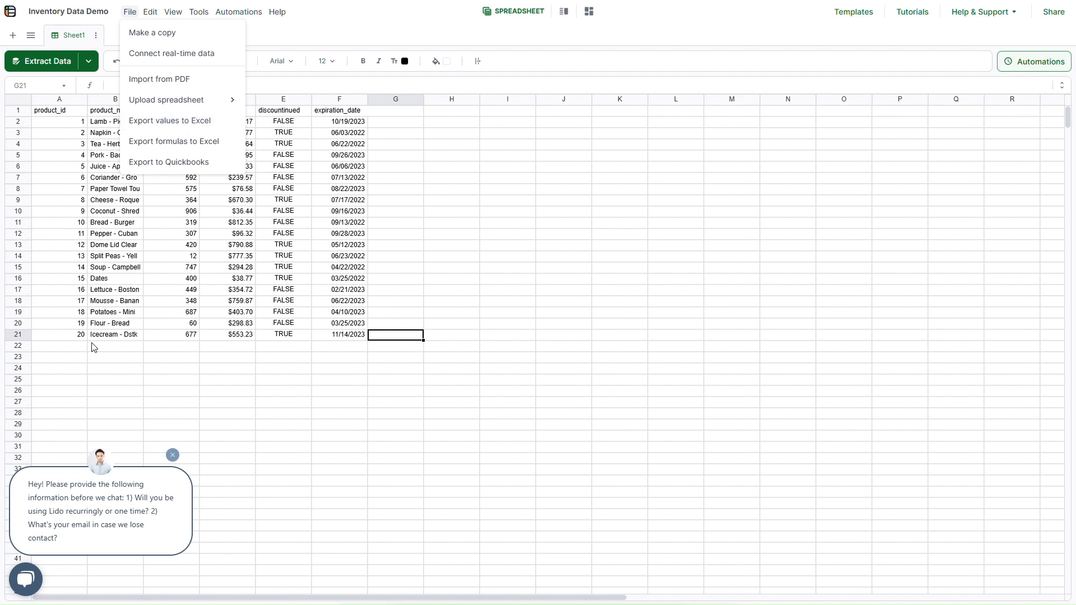
click(210, 126)
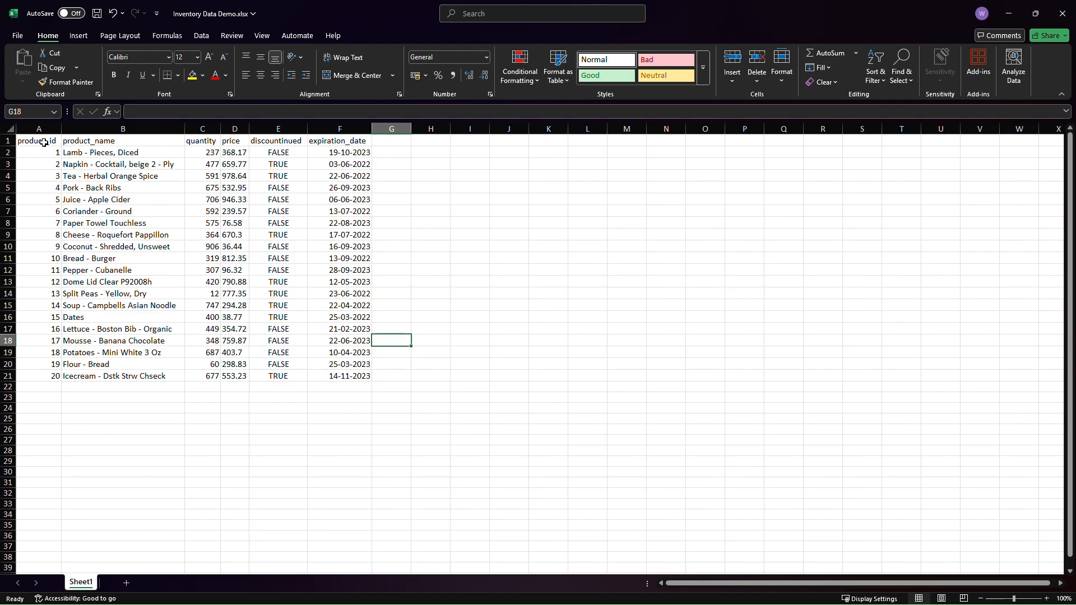
drag(42, 141, 359, 377)
click(581, 296)
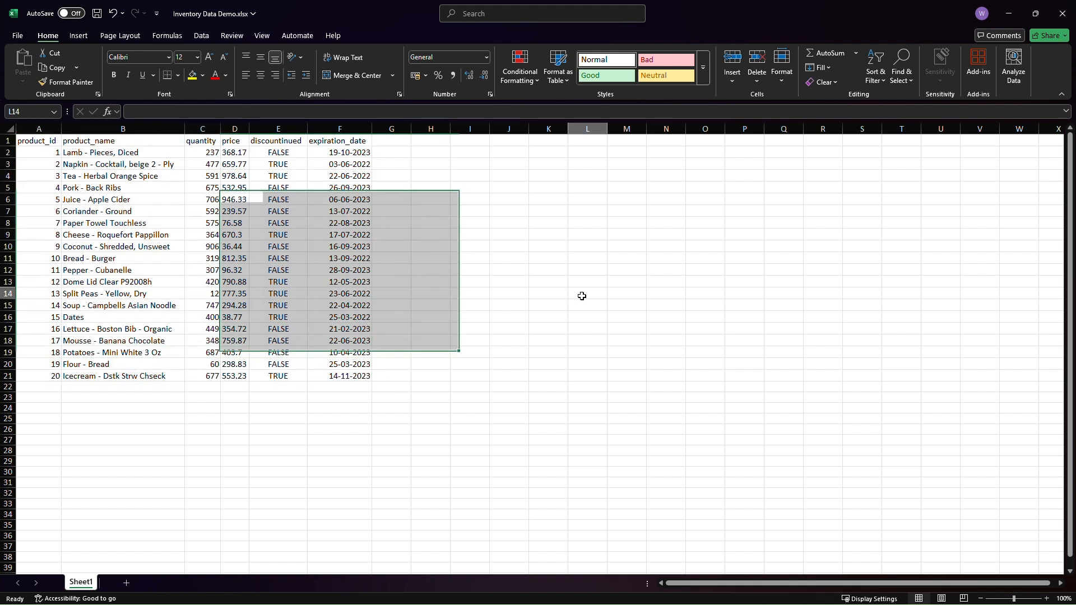